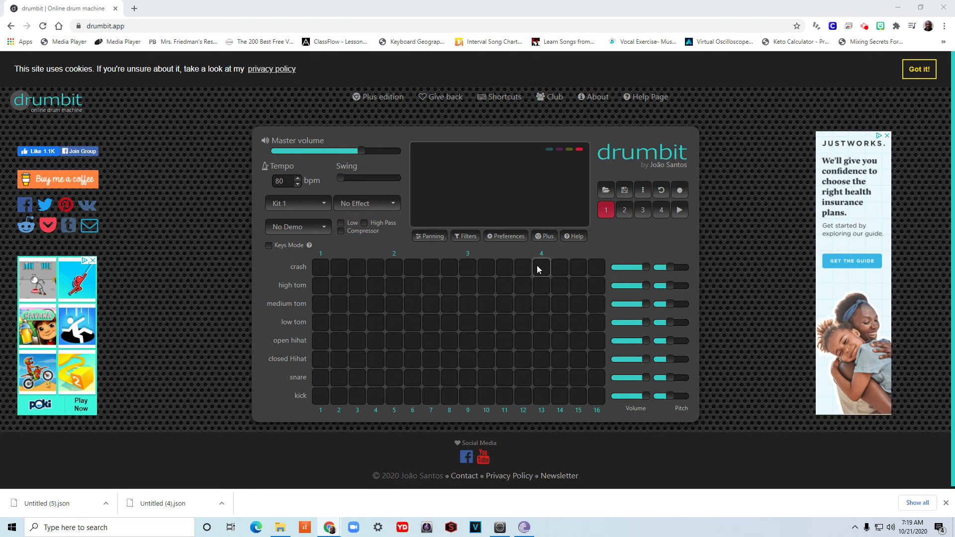
Fill all 16 closed hi-hat steps, then play and stop the loop to preview it.
{"action": "left_click", "coordinate": [316, 359]}
{"action": "left_click", "coordinate": [339, 359]}
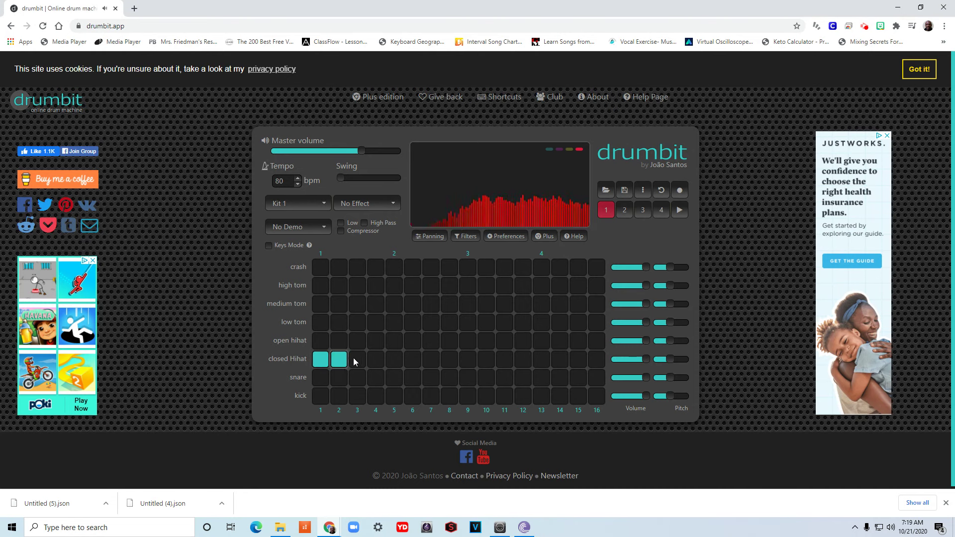
{"action": "left_click", "coordinate": [357, 359]}
{"action": "left_click", "coordinate": [376, 359]}
{"action": "left_click", "coordinate": [394, 359]}
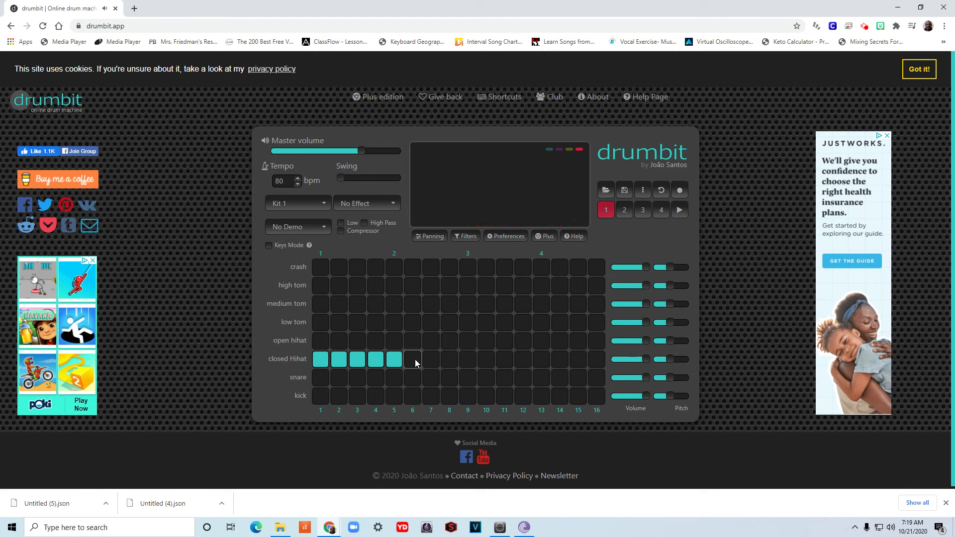
{"action": "left_click", "coordinate": [415, 359]}
{"action": "left_click", "coordinate": [433, 359]}
{"action": "left_click", "coordinate": [450, 359]}
{"action": "left_click", "coordinate": [468, 359]}
{"action": "left_click", "coordinate": [486, 359]}
{"action": "left_click", "coordinate": [504, 359]}
{"action": "left_click", "coordinate": [523, 359]}
{"action": "left_click", "coordinate": [540, 359]}
{"action": "left_click", "coordinate": [559, 359]}
{"action": "left_click", "coordinate": [577, 359]}
{"action": "left_click", "coordinate": [594, 360]}
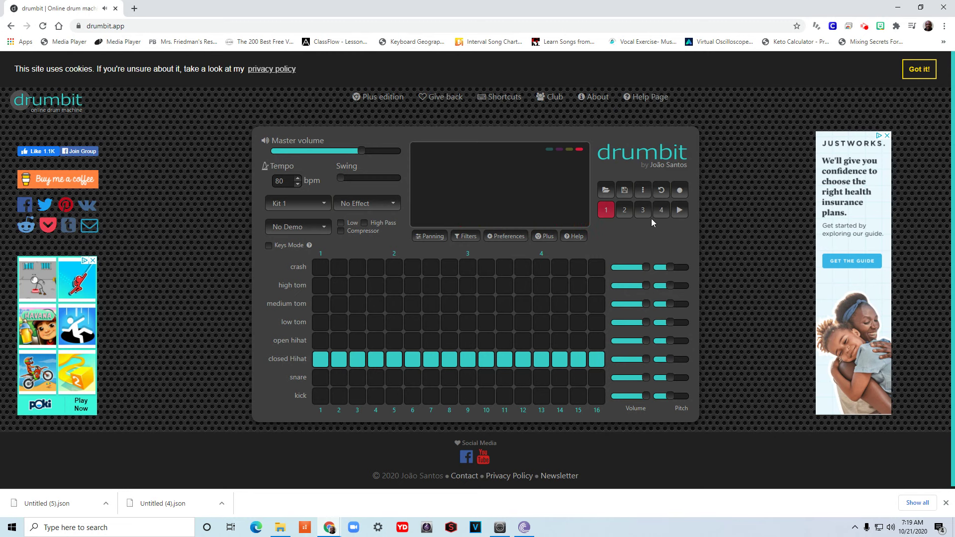
{"action": "left_click", "coordinate": [679, 210]}
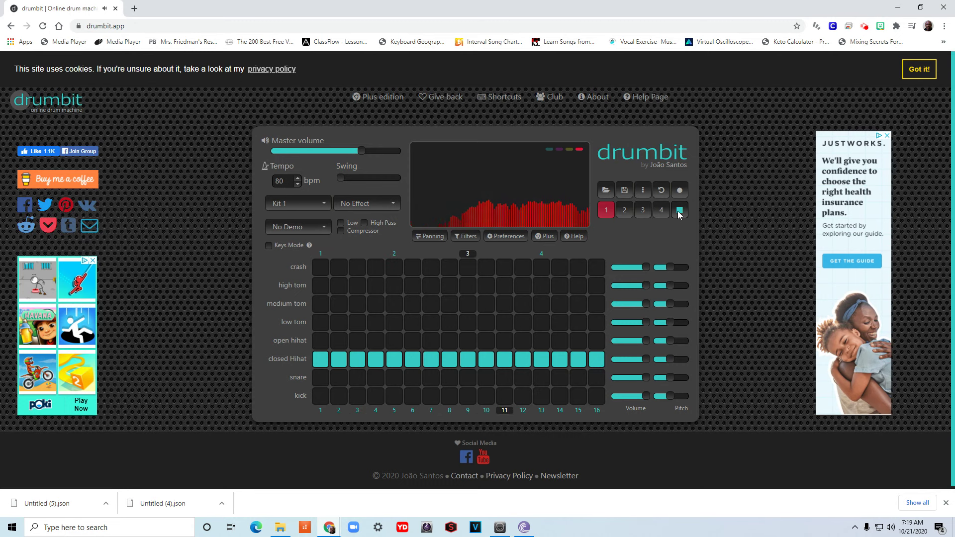
{"action": "left_click", "coordinate": [679, 210]}
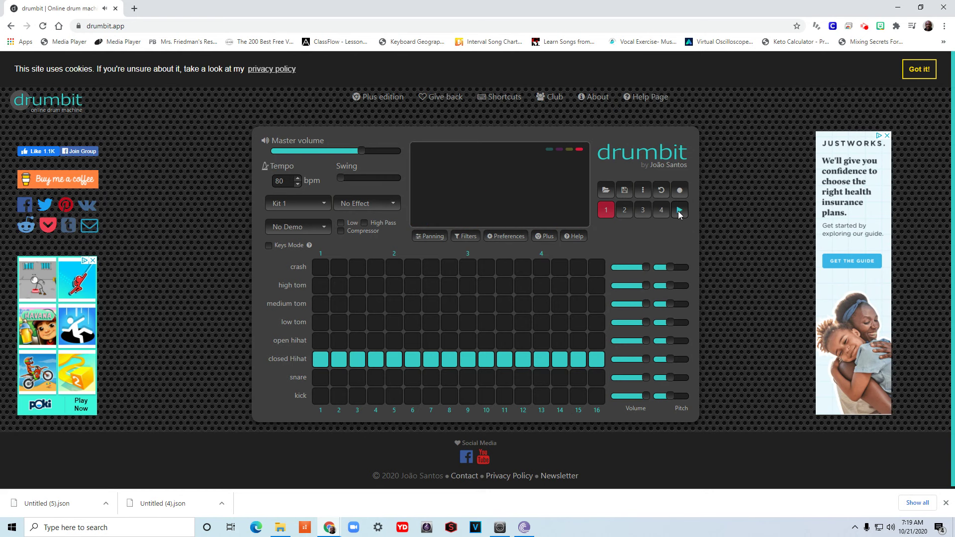
Put kick hits on steps 1, 5, 9 and 13, then play and stop the loop.
{"action": "left_click", "coordinate": [318, 398]}
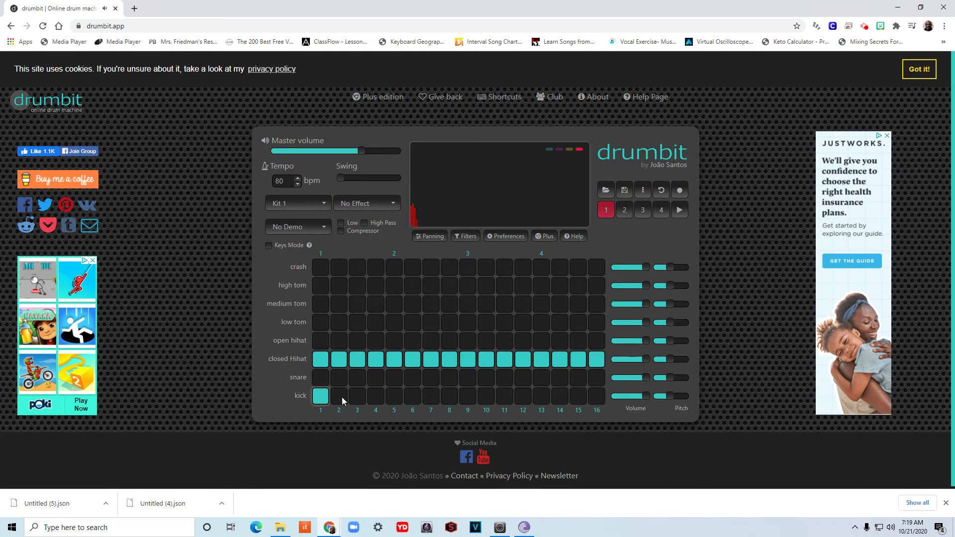
{"action": "left_click", "coordinate": [396, 394]}
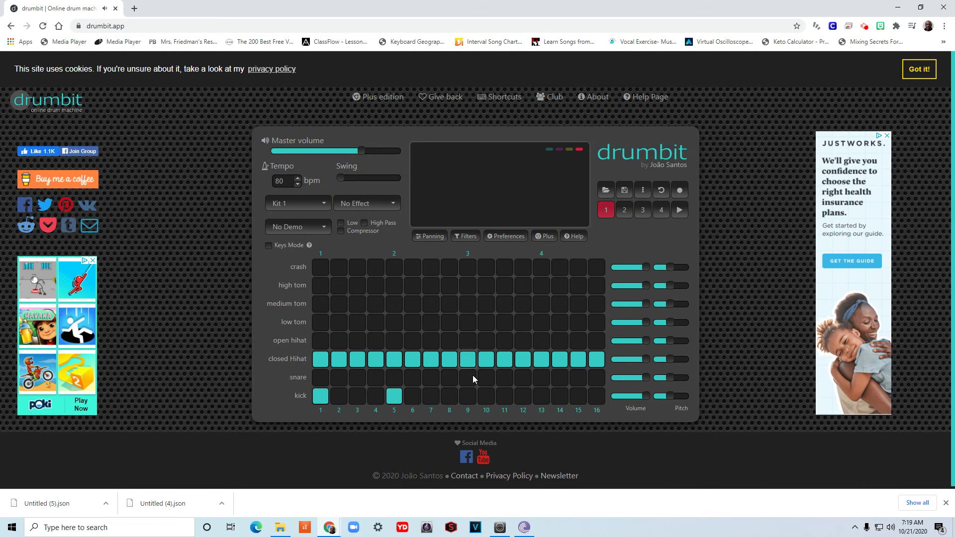
{"action": "left_click", "coordinate": [467, 400]}
{"action": "left_click", "coordinate": [538, 401]}
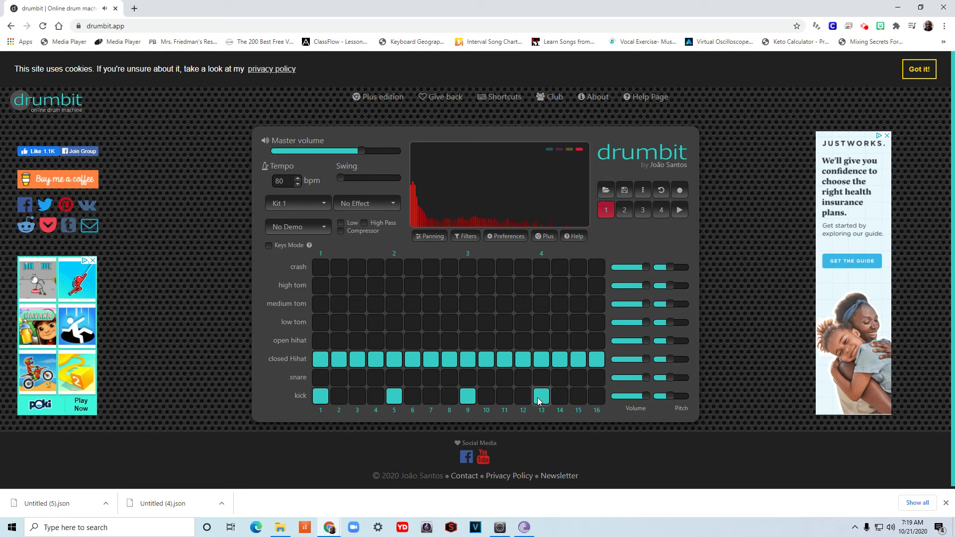
{"action": "left_click", "coordinate": [680, 210]}
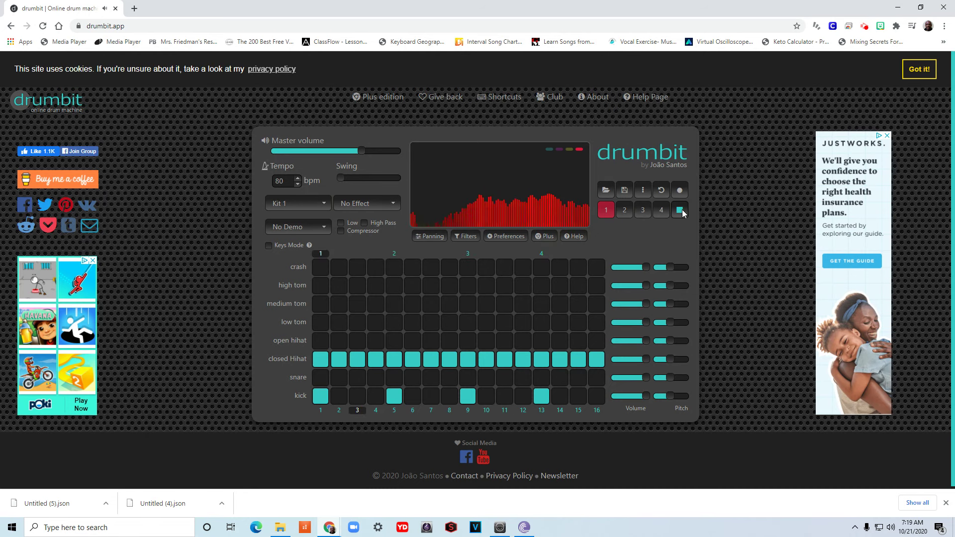
{"action": "left_click", "coordinate": [680, 210]}
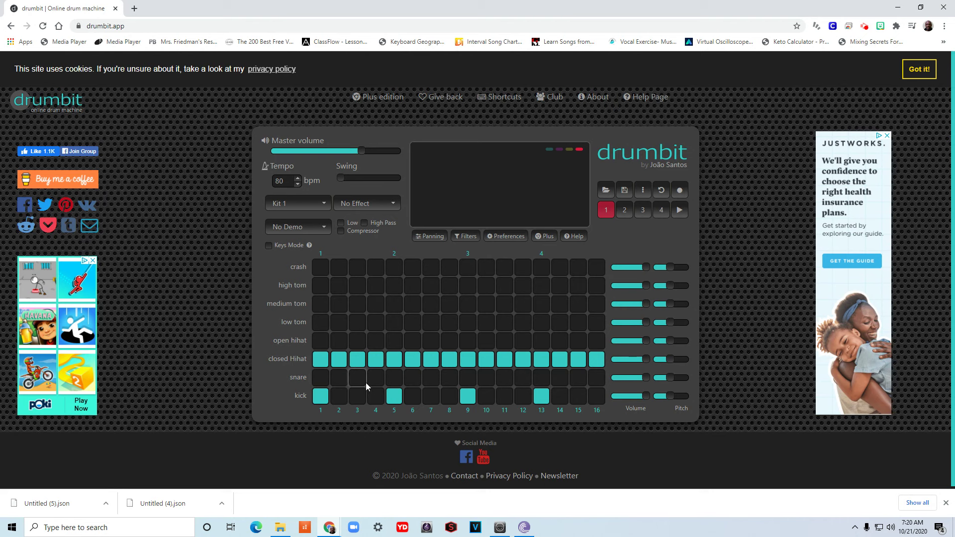
Add snare hits on steps 5 and 13 and preview the beat.
{"action": "left_click", "coordinate": [394, 378]}
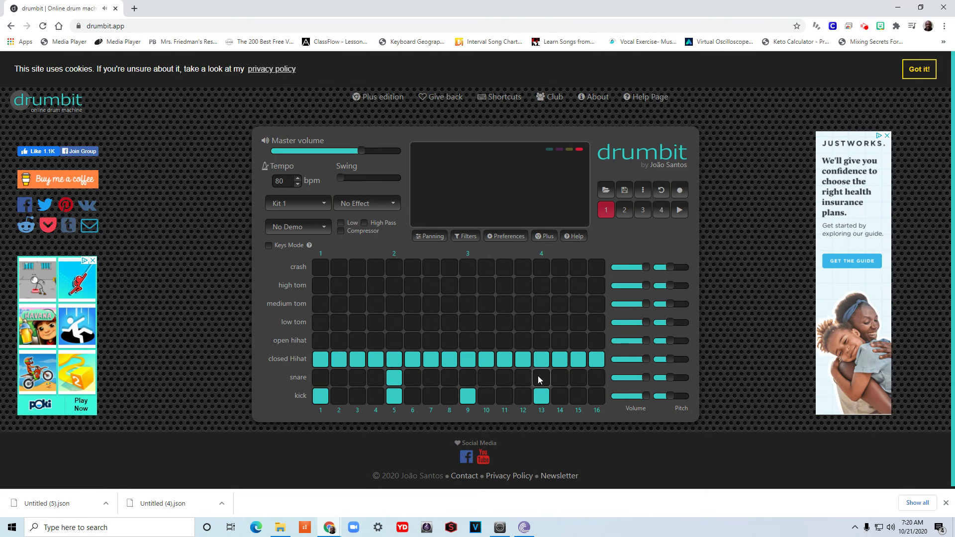
{"action": "left_click", "coordinate": [541, 378]}
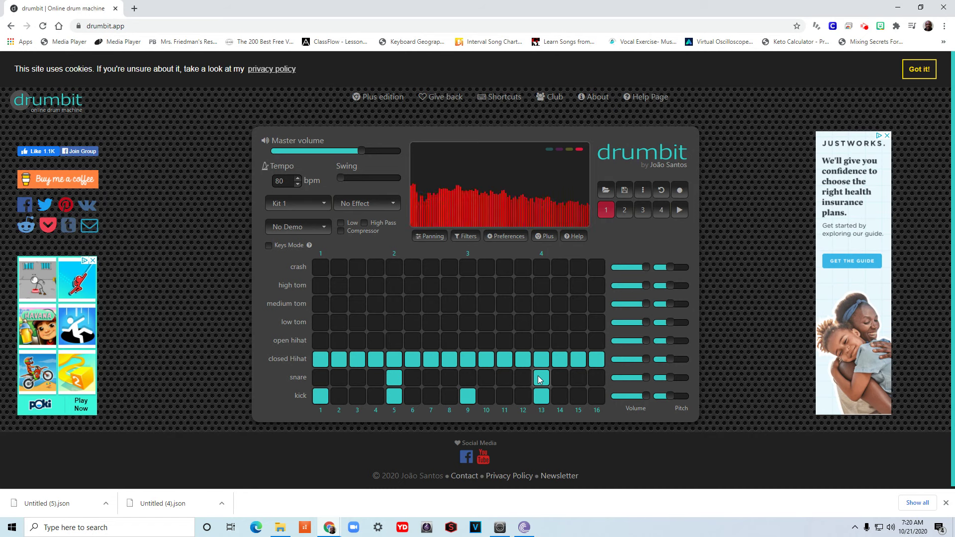
{"action": "left_click", "coordinate": [679, 210]}
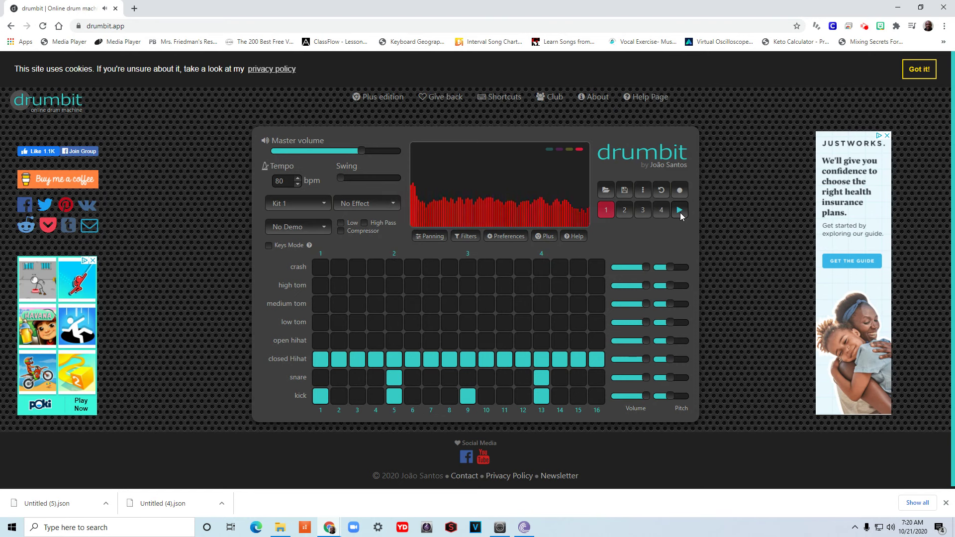
{"action": "left_click", "coordinate": [679, 211]}
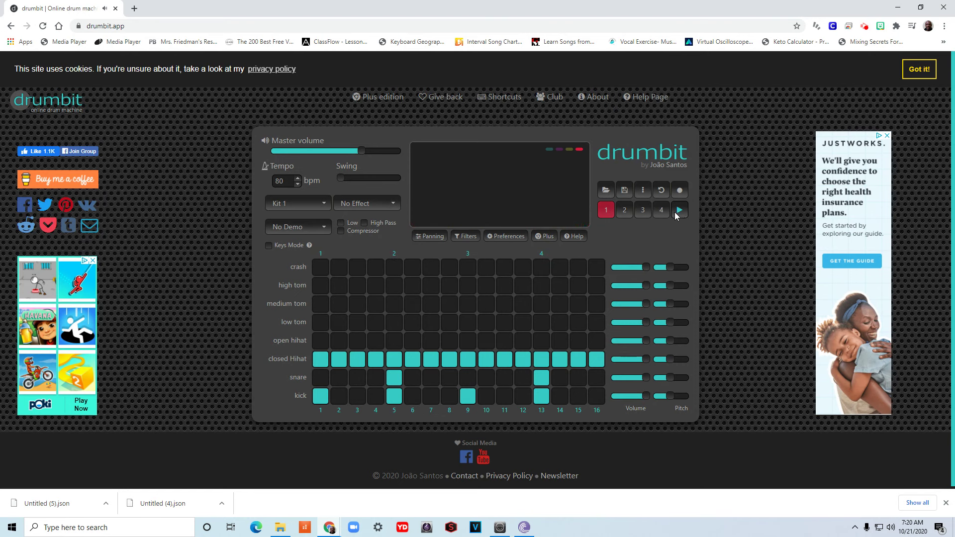
Raise the tempo to 140 bpm and preview the faster beat.
{"action": "left_click", "coordinate": [298, 179]}
{"action": "left_click", "coordinate": [679, 211]}
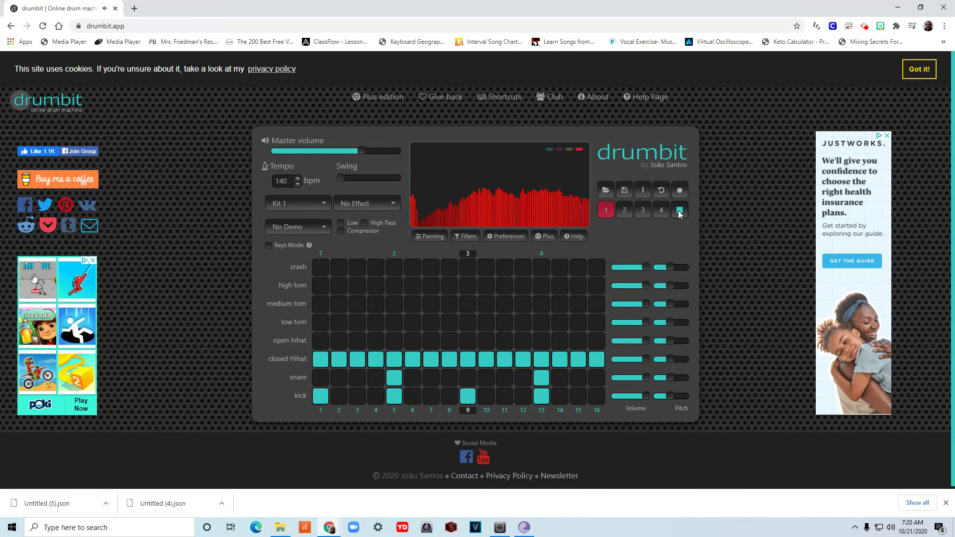
{"action": "left_click", "coordinate": [679, 211]}
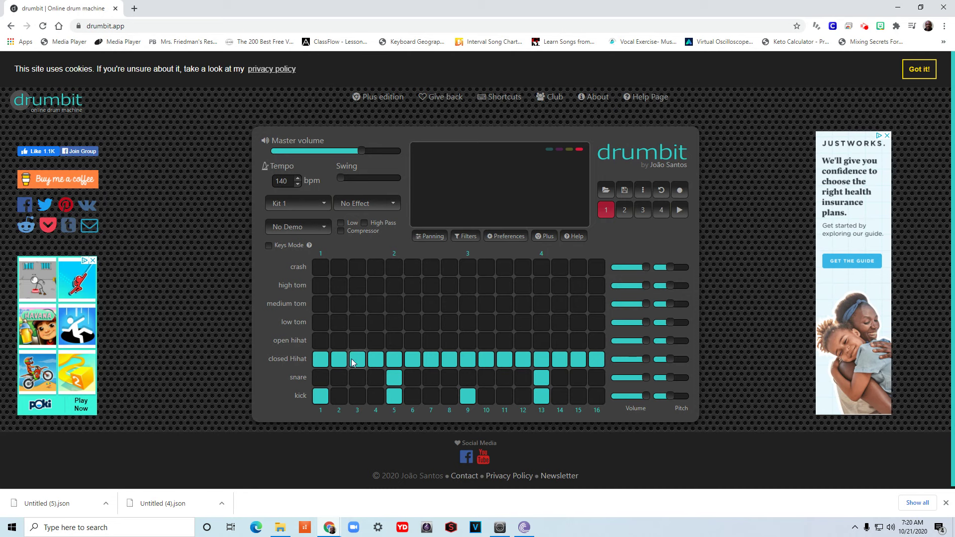
Swap closed for open hi-hat on steps 3, 6, 9, 12 and 15, then preview.
{"action": "left_click", "coordinate": [358, 341]}
{"action": "left_click", "coordinate": [359, 359]}
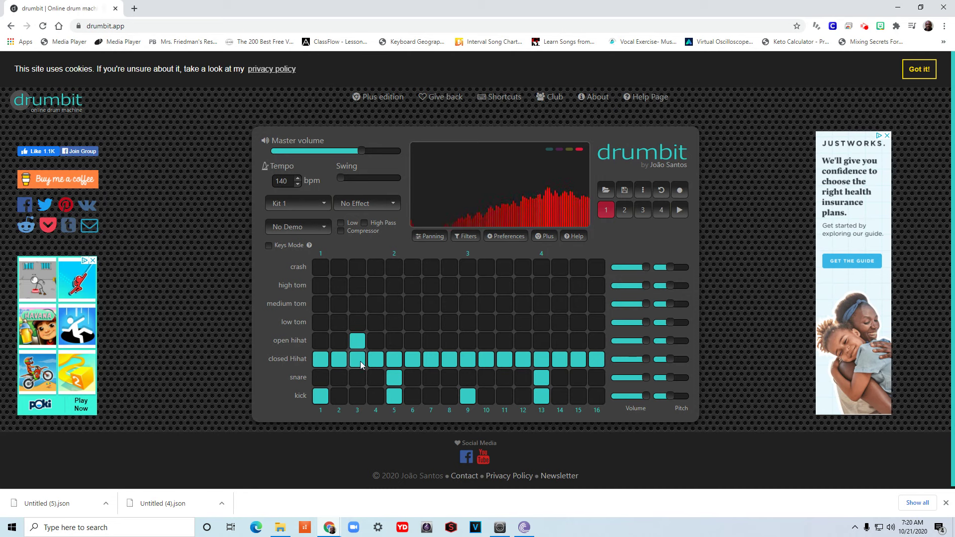
{"action": "left_click", "coordinate": [410, 342]}
{"action": "left_click", "coordinate": [411, 359]}
{"action": "left_click", "coordinate": [466, 343]}
{"action": "left_click", "coordinate": [466, 359]}
{"action": "left_click", "coordinate": [522, 342]}
{"action": "left_click", "coordinate": [524, 359]}
{"action": "left_click", "coordinate": [576, 341]}
{"action": "left_click", "coordinate": [577, 359]}
{"action": "left_click", "coordinate": [677, 211]}
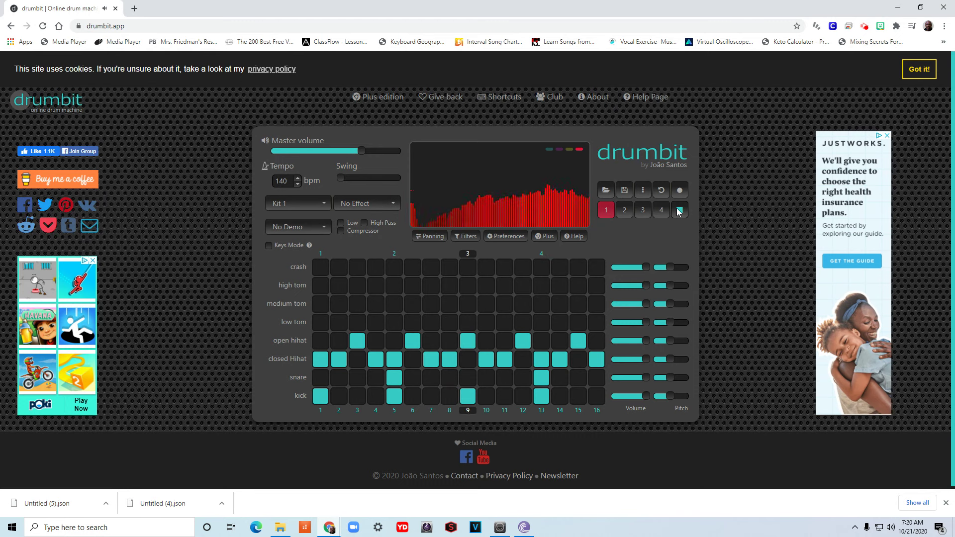
{"action": "left_click", "coordinate": [678, 211]}
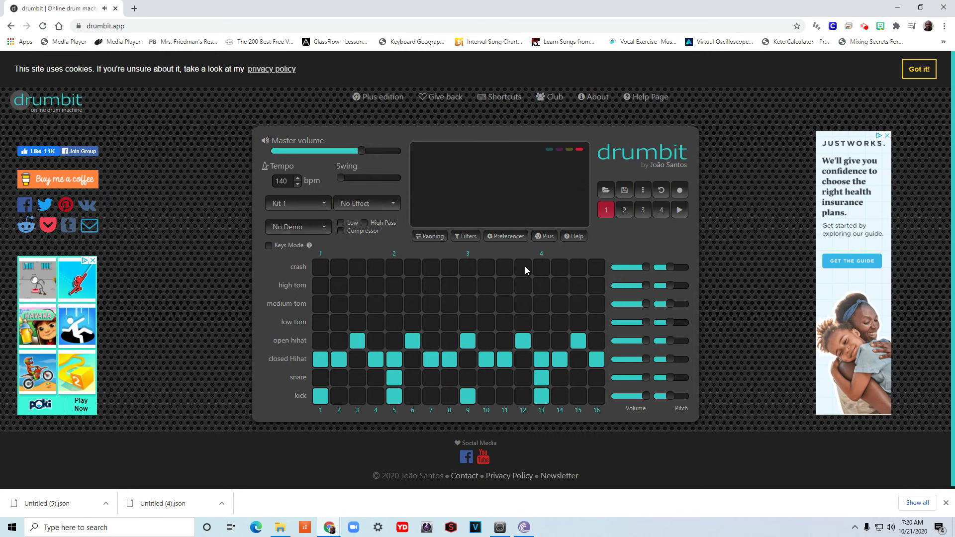
Add high toms on 1, 7, 13, medium on 2, 5, 8, 10, 11, 15, low on 3, 6, 12, and play.
{"action": "left_click", "coordinate": [319, 286]}
{"action": "left_click", "coordinate": [340, 303]}
{"action": "left_click", "coordinate": [360, 324]}
{"action": "left_click", "coordinate": [394, 305]}
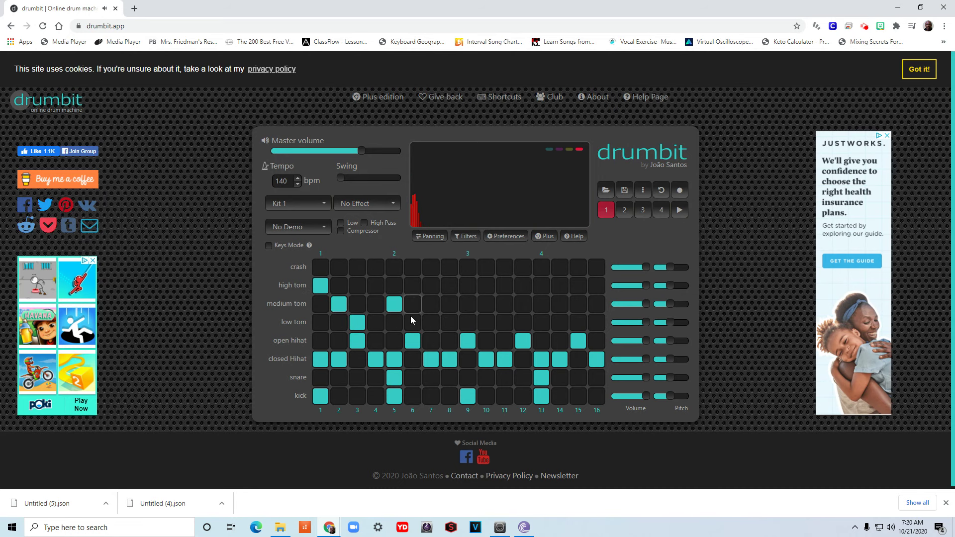
{"action": "left_click", "coordinate": [412, 322]}
{"action": "left_click", "coordinate": [433, 292]}
{"action": "left_click", "coordinate": [443, 300]}
{"action": "left_click", "coordinate": [485, 303]}
{"action": "left_click", "coordinate": [500, 305]}
{"action": "left_click", "coordinate": [522, 320]}
{"action": "left_click", "coordinate": [539, 288]}
{"action": "left_click", "coordinate": [572, 305]}
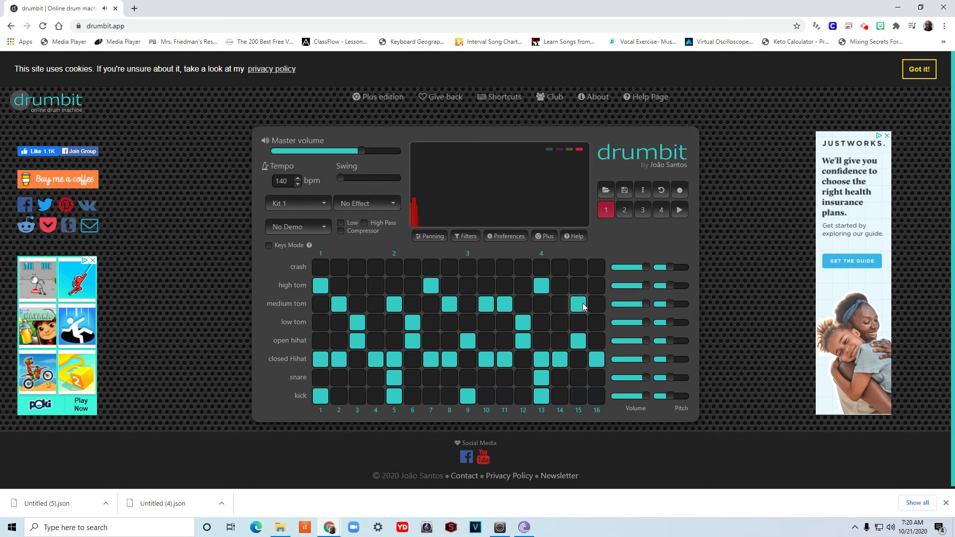
{"action": "left_click", "coordinate": [676, 212]}
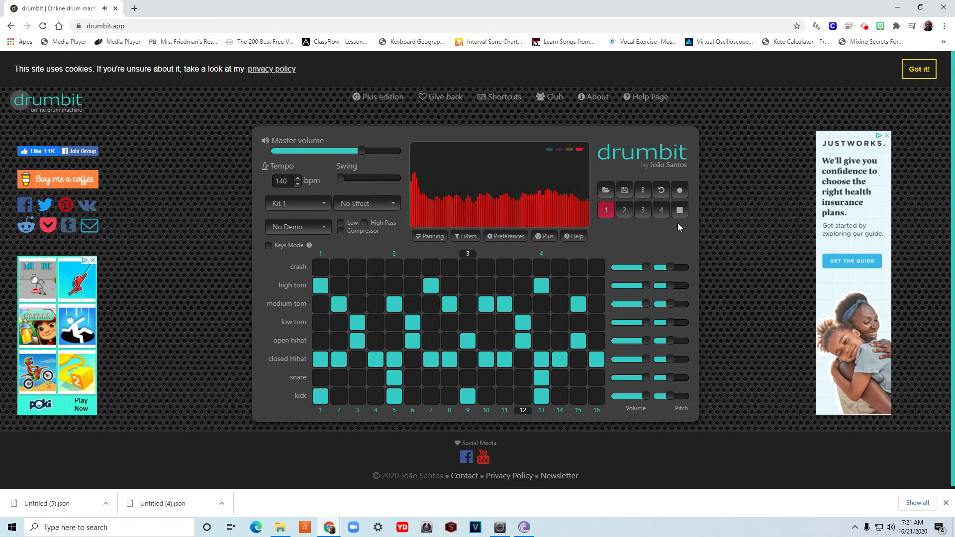
Turn the high tom volume down and play the beat with the quieter tom.
{"action": "left_click", "coordinate": [678, 211]}
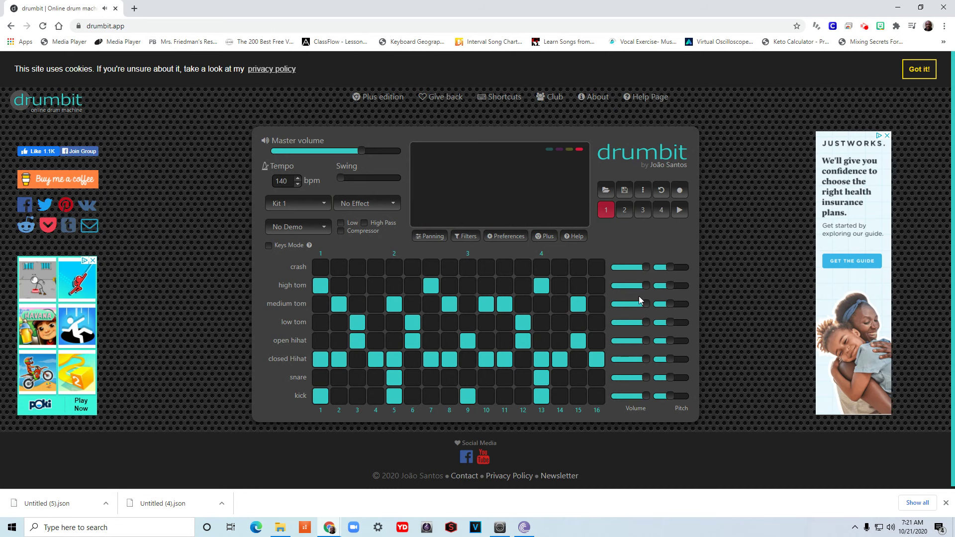
{"action": "mouse_move", "coordinate": [636, 287]}
{"action": "left_mouse_down"}
{"action": "mouse_move", "coordinate": [621, 289]}
{"action": "mouse_move", "coordinate": [640, 306]}
{"action": "left_mouse_up"}
{"action": "left_click", "coordinate": [678, 212]}
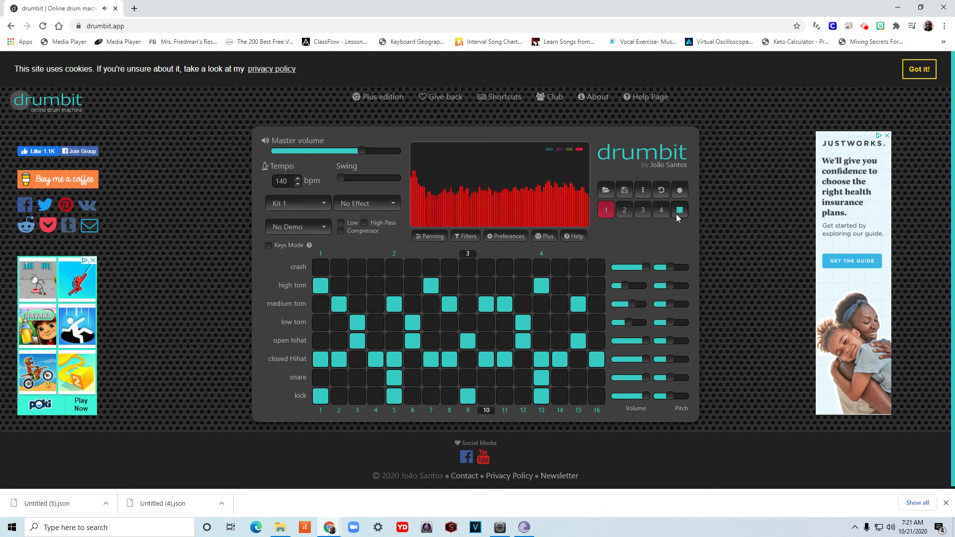
Add a crash hit on step 1 and play the beat again.
{"action": "left_click", "coordinate": [676, 214]}
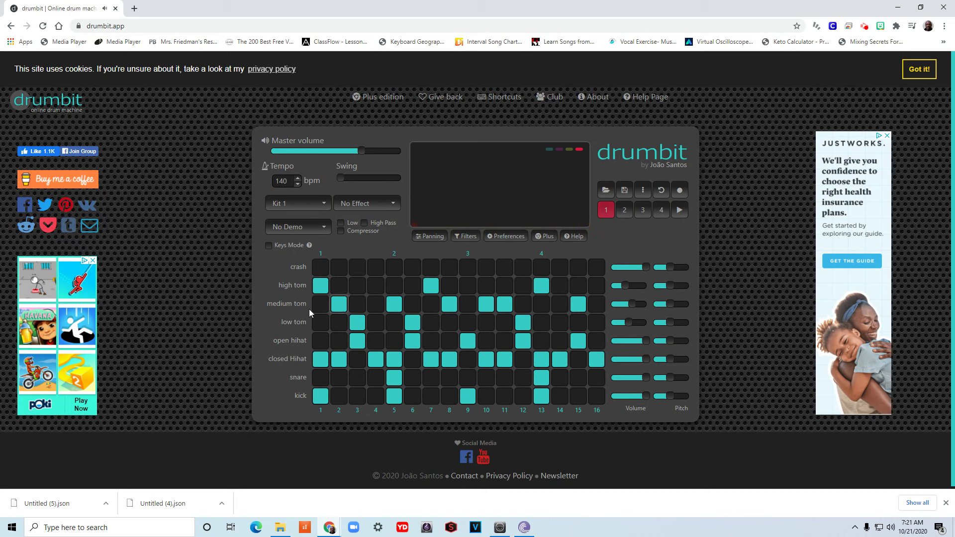
{"action": "left_click", "coordinate": [321, 266]}
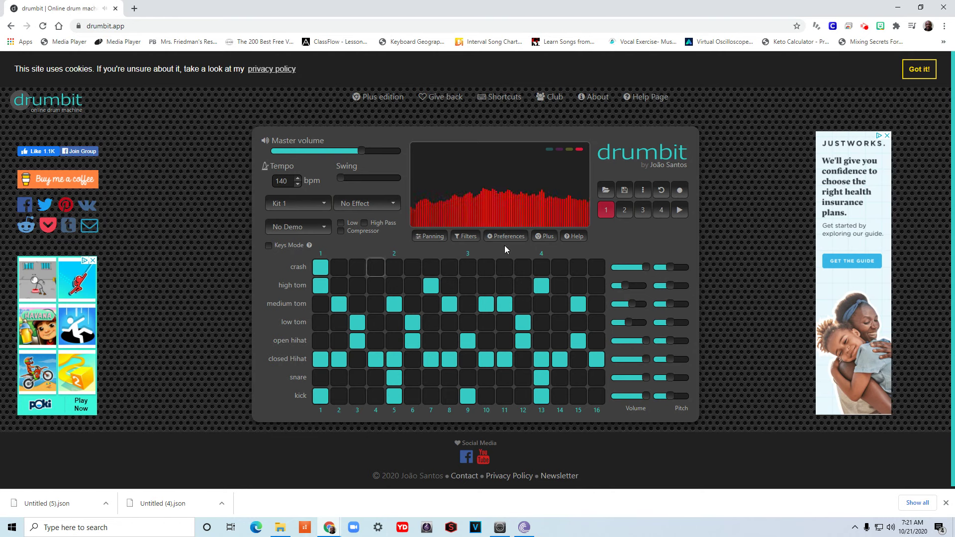
{"action": "left_click", "coordinate": [680, 210]}
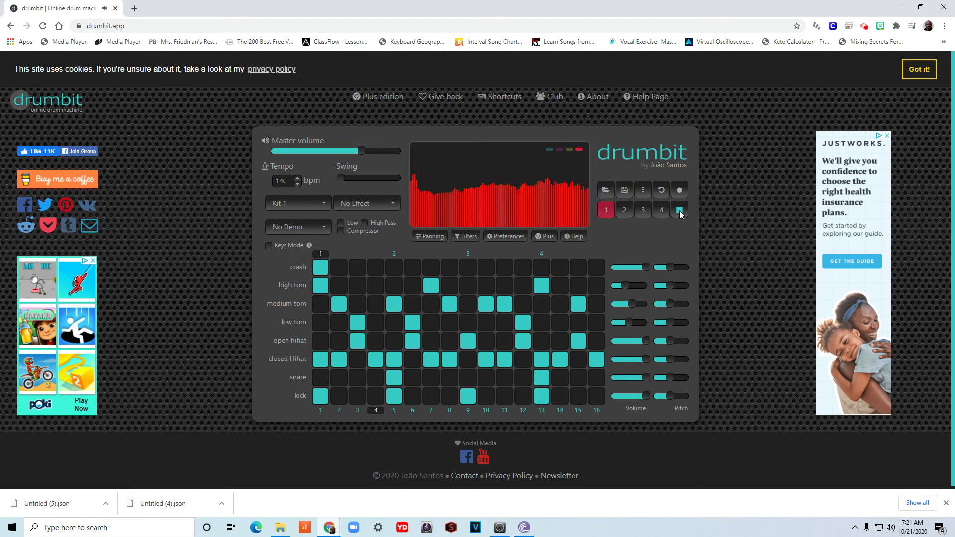
Save the Kit 1 beat as a JSON file and clear every step from the grid.
{"action": "left_click", "coordinate": [679, 211]}
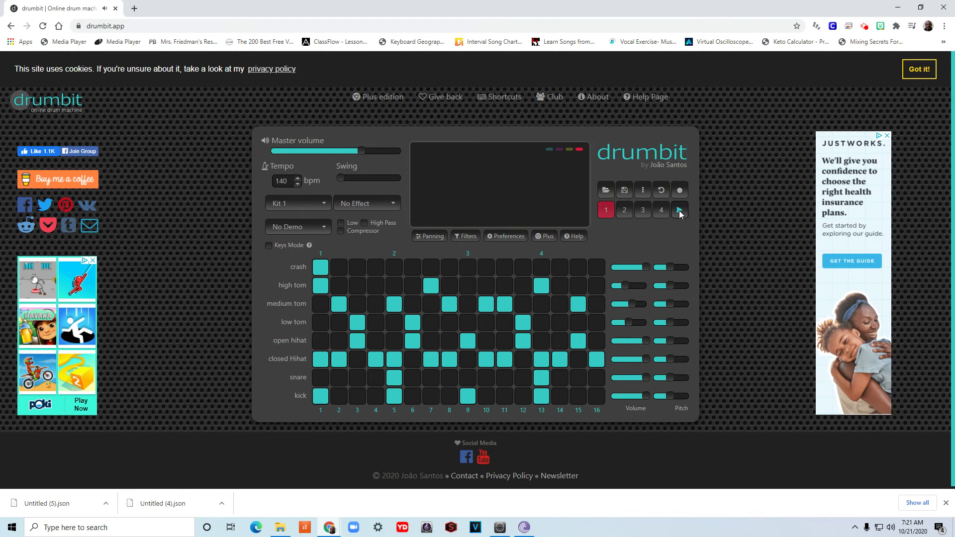
{"action": "left_click", "coordinate": [625, 191]}
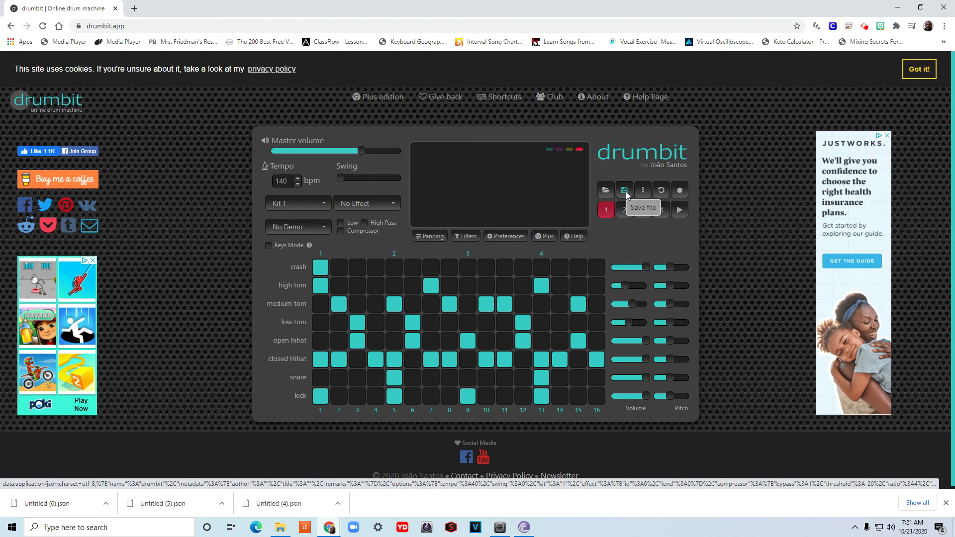
{"action": "left_click", "coordinate": [659, 192]}
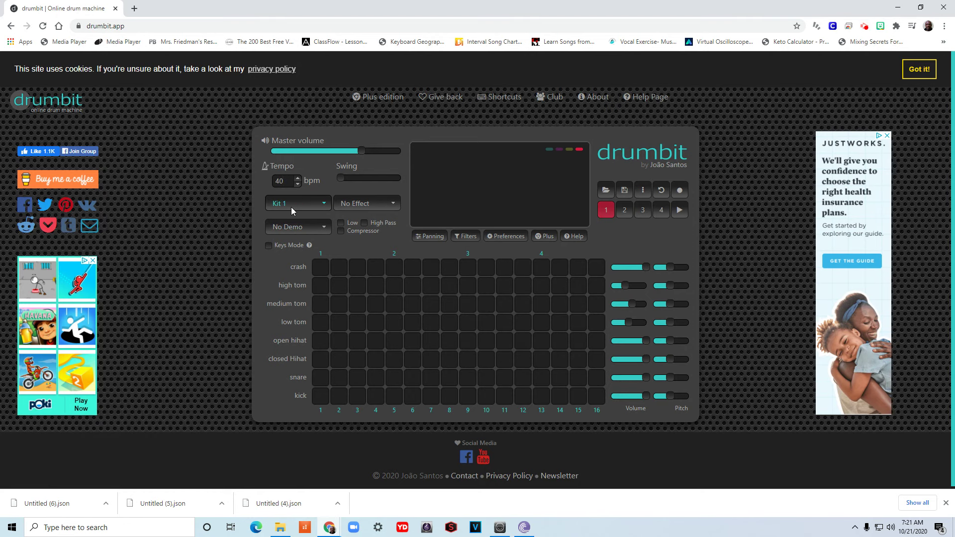
Switch to the RnB kit, add bass drum hits on steps 1, 5 and 9, and play.
{"action": "left_click", "coordinate": [323, 205]}
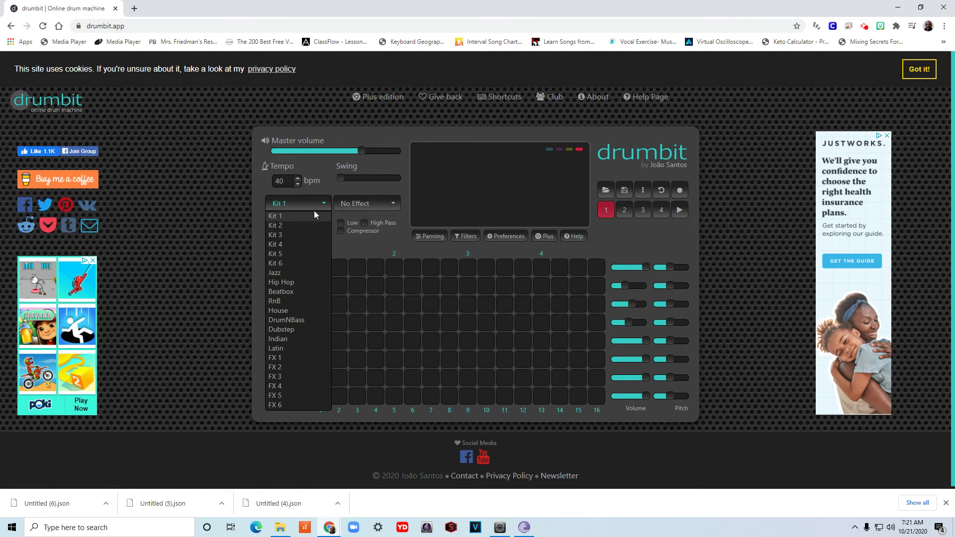
{"action": "left_click", "coordinate": [294, 302]}
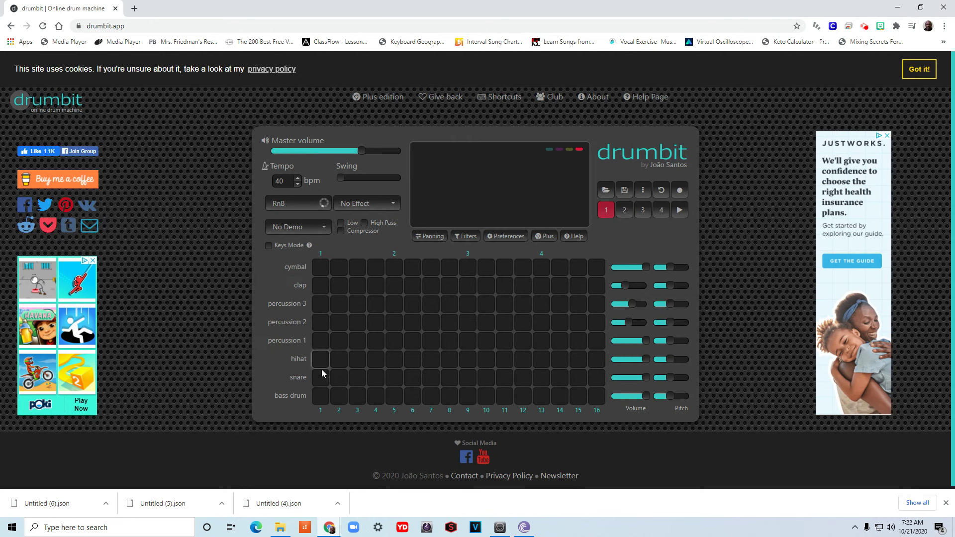
{"action": "left_click", "coordinate": [320, 396]}
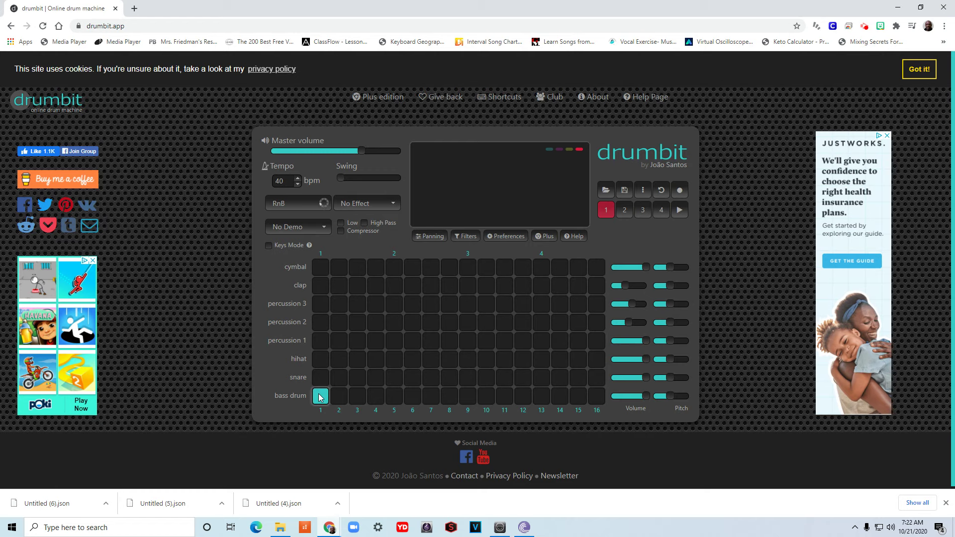
{"action": "left_click", "coordinate": [392, 398]}
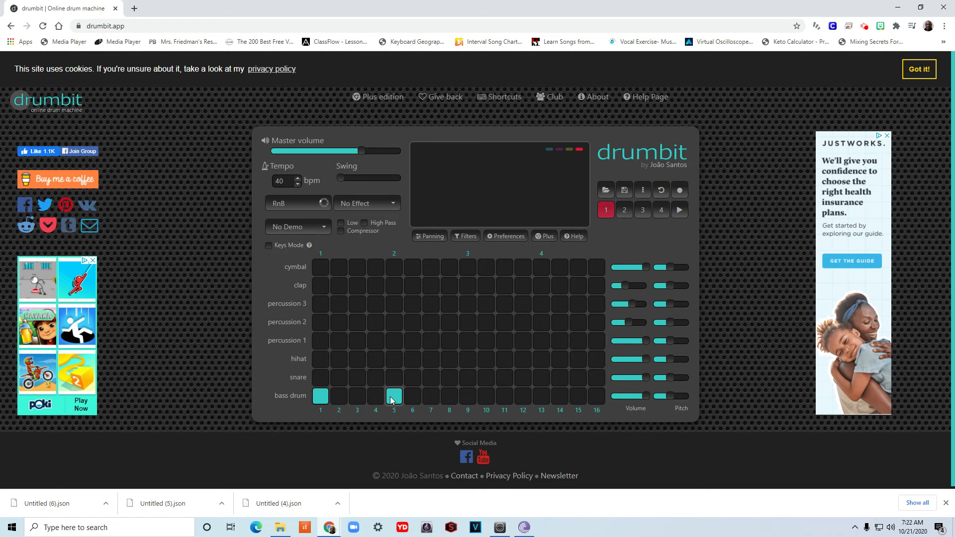
{"action": "left_click", "coordinate": [468, 397]}
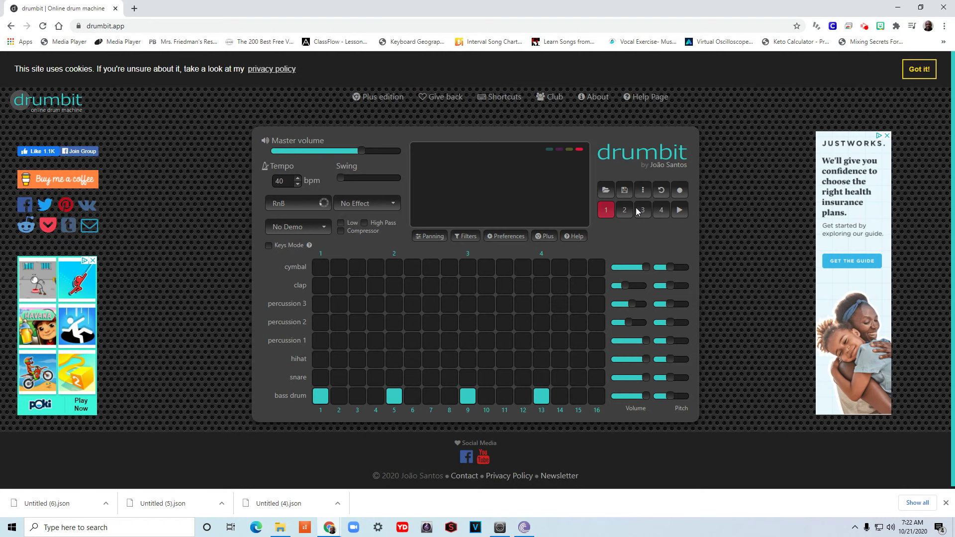
{"action": "left_click", "coordinate": [682, 209]}
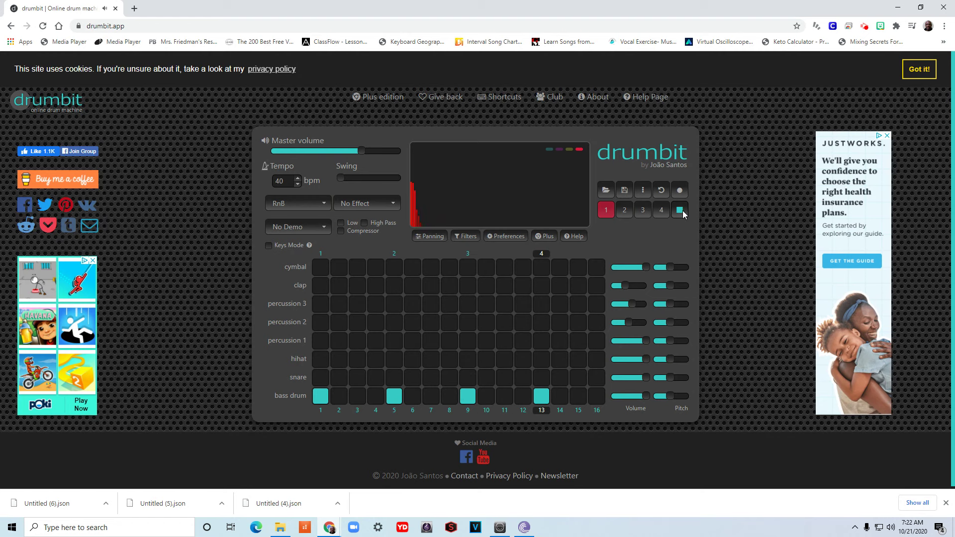
Add hi-hat hits on odd steps 1 through 15 and preview the beat.
{"action": "left_click", "coordinate": [682, 210]}
{"action": "left_click", "coordinate": [323, 362]}
{"action": "left_click", "coordinate": [360, 362]}
{"action": "left_click", "coordinate": [396, 360]}
{"action": "left_click", "coordinate": [431, 359]}
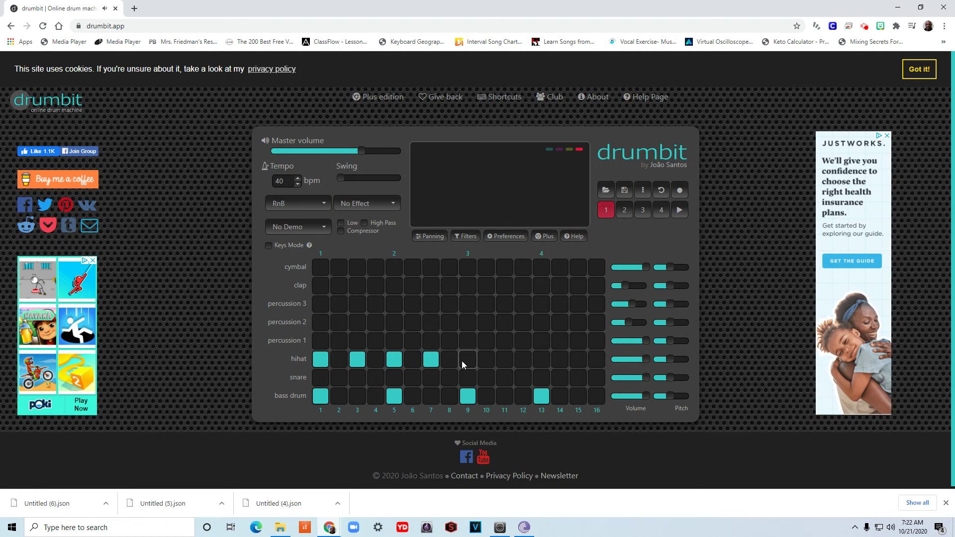
{"action": "left_click", "coordinate": [465, 360]}
{"action": "left_click", "coordinate": [504, 360]}
{"action": "left_click", "coordinate": [541, 360]}
{"action": "left_click", "coordinate": [577, 360]}
{"action": "left_click", "coordinate": [685, 211]}
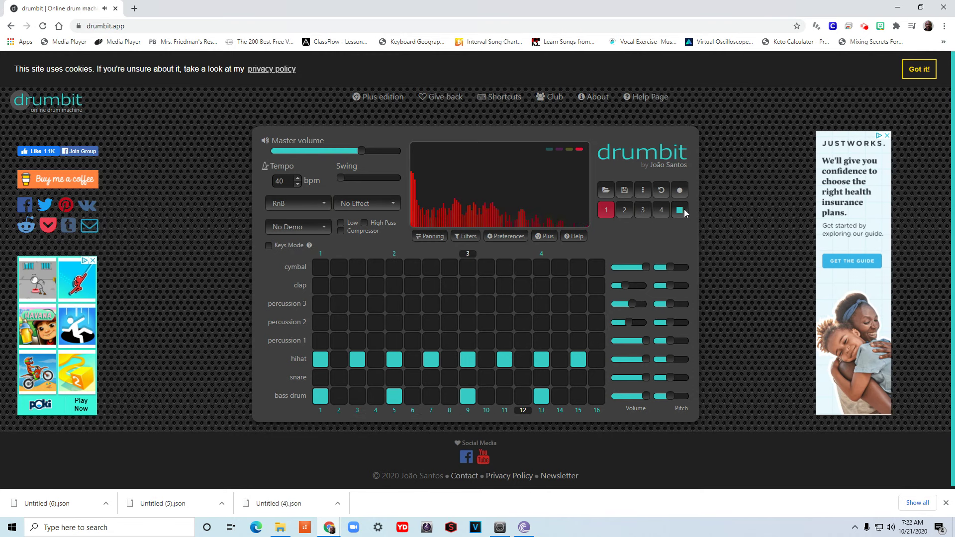
{"action": "left_click", "coordinate": [685, 213]}
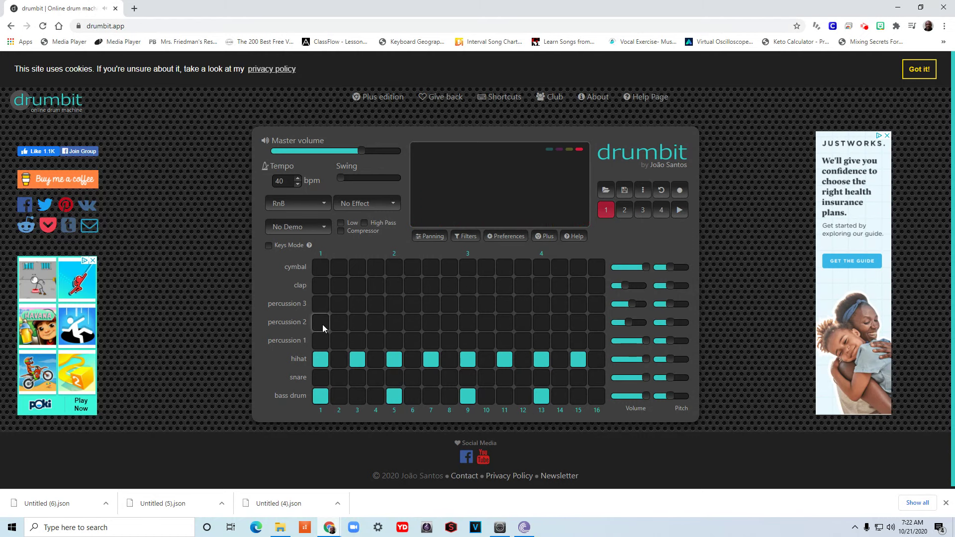
Add percussion 1 hits on steps 2, 3, 6, 7 and 13 and play.
{"action": "left_click", "coordinate": [339, 341]}
{"action": "left_click", "coordinate": [358, 340]}
{"action": "left_click", "coordinate": [411, 340]}
{"action": "left_click", "coordinate": [431, 341]}
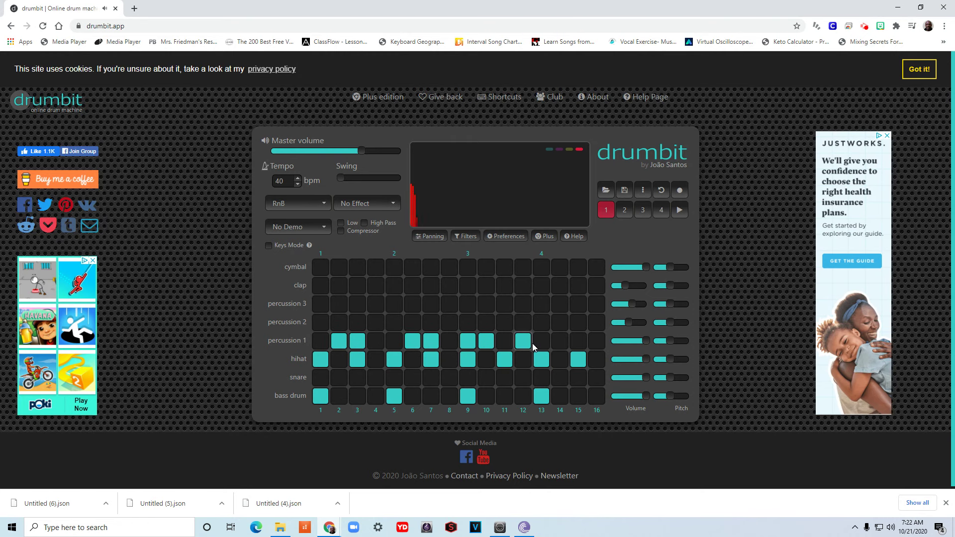
{"action": "left_click", "coordinate": [541, 342]}
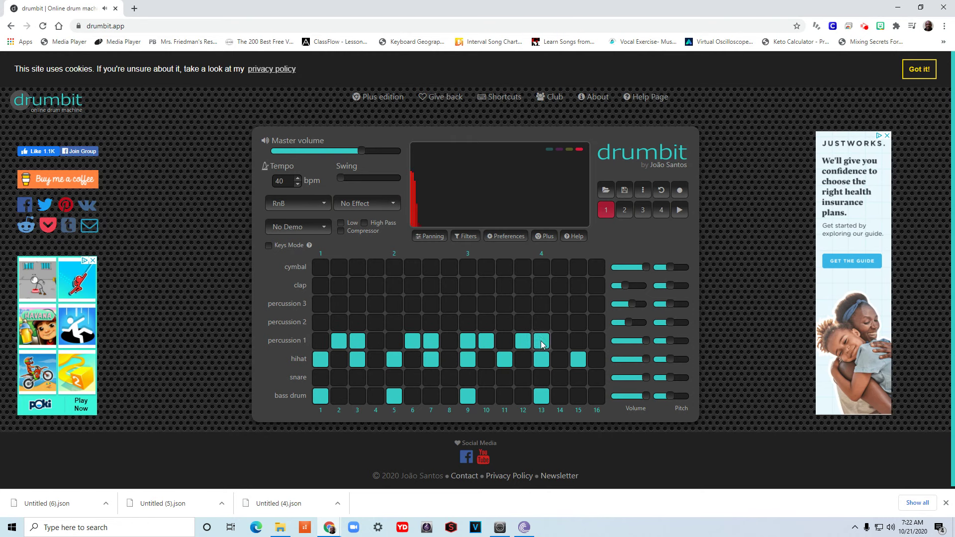
{"action": "left_click", "coordinate": [679, 211]}
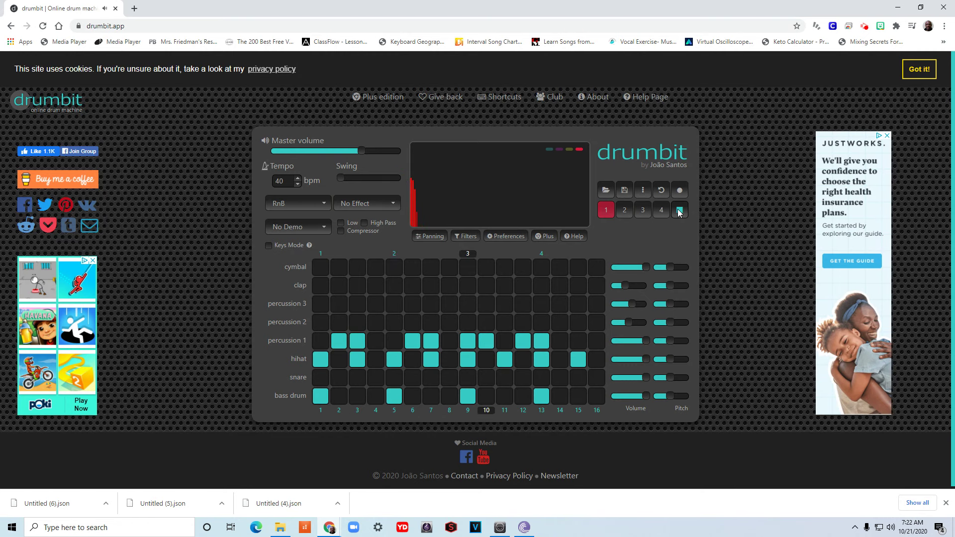
Add percussion 3 hits on steps 13 and 15, then stop playback.
{"action": "left_click", "coordinate": [544, 304]}
{"action": "left_click", "coordinate": [574, 305]}
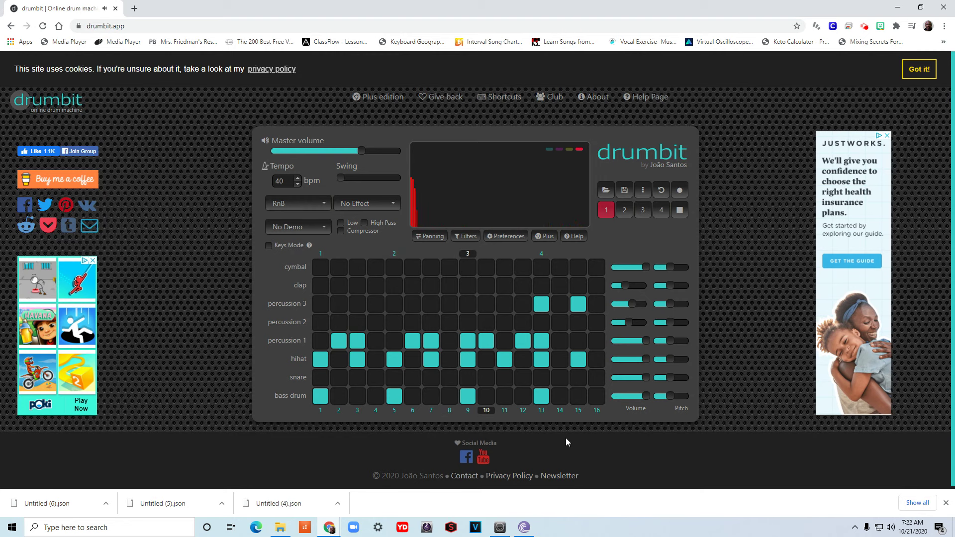
{"action": "left_click", "coordinate": [679, 211]}
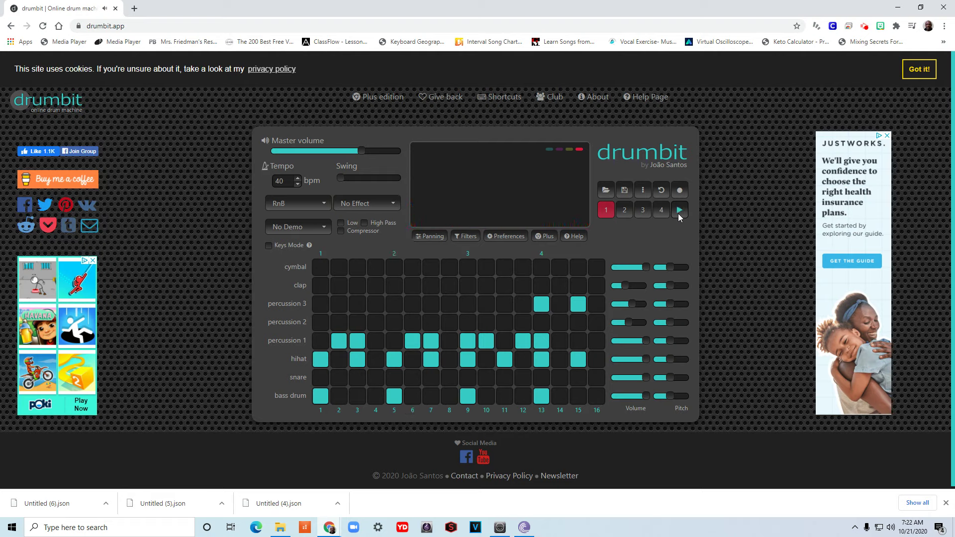